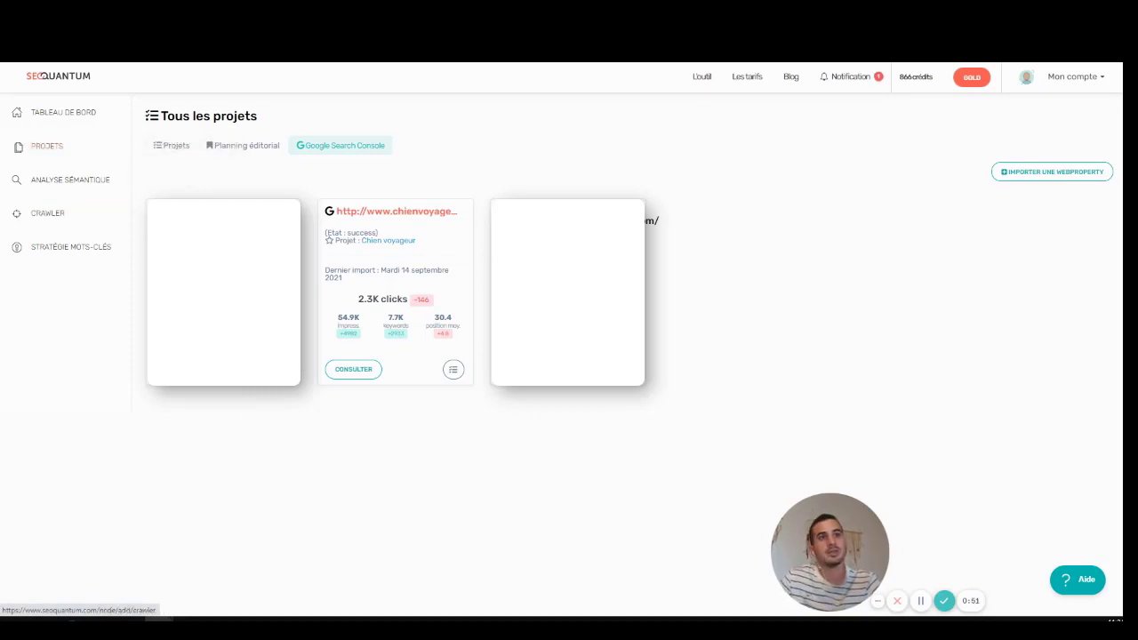
click(1052, 173)
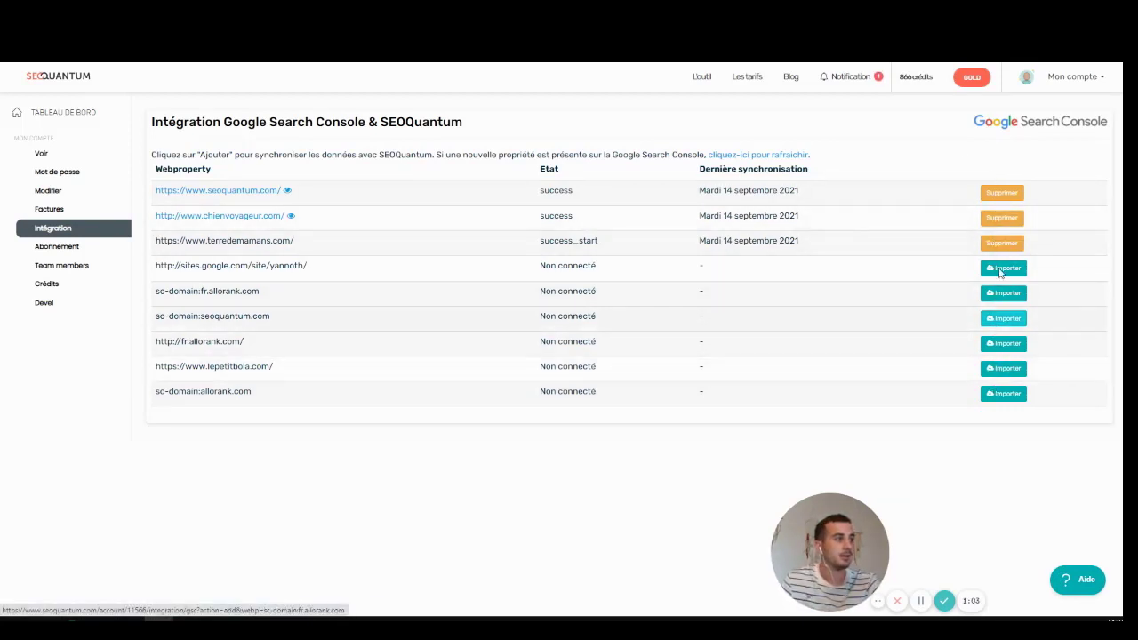
click(41, 68)
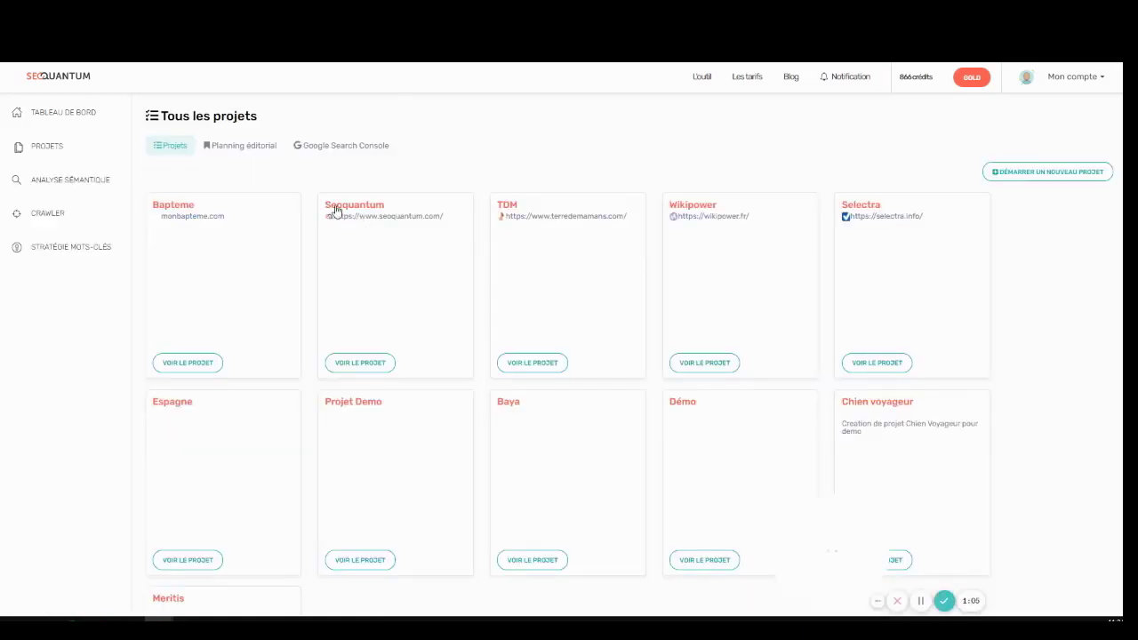
click(323, 146)
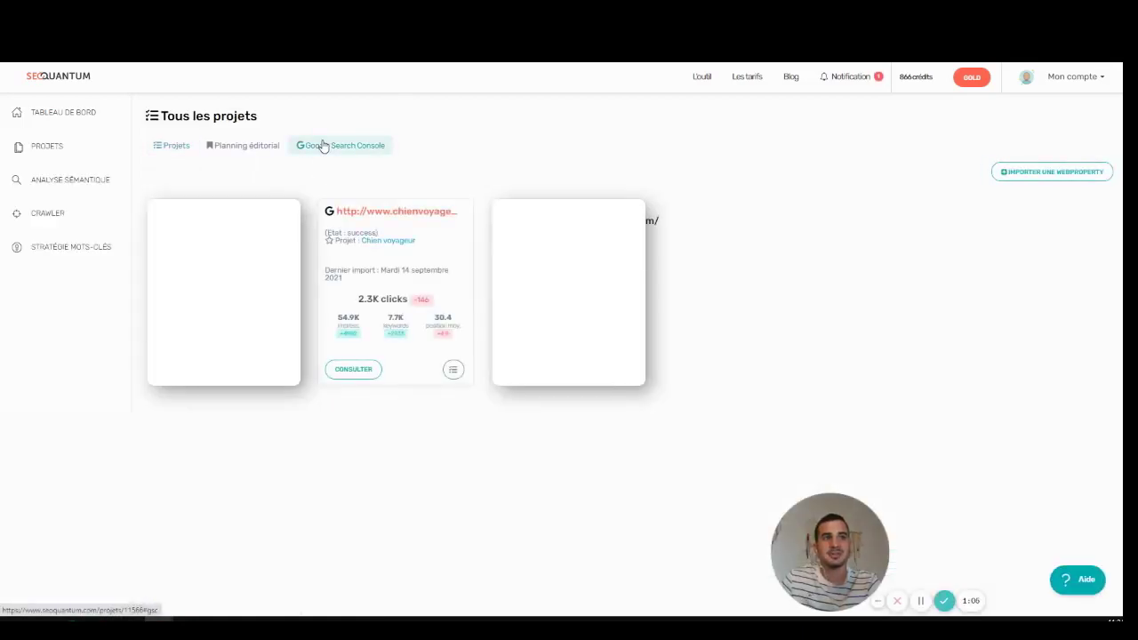
click(414, 221)
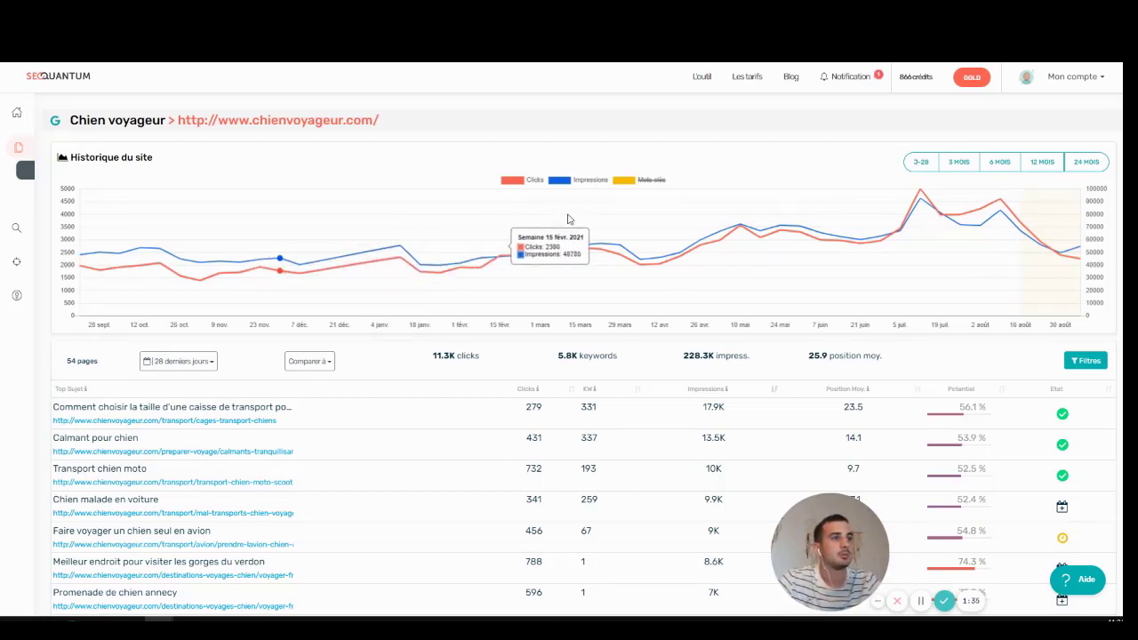
Show the Mots-clés curve in the site history chart, and toggle the Impressions curve off and back on
click(627, 181)
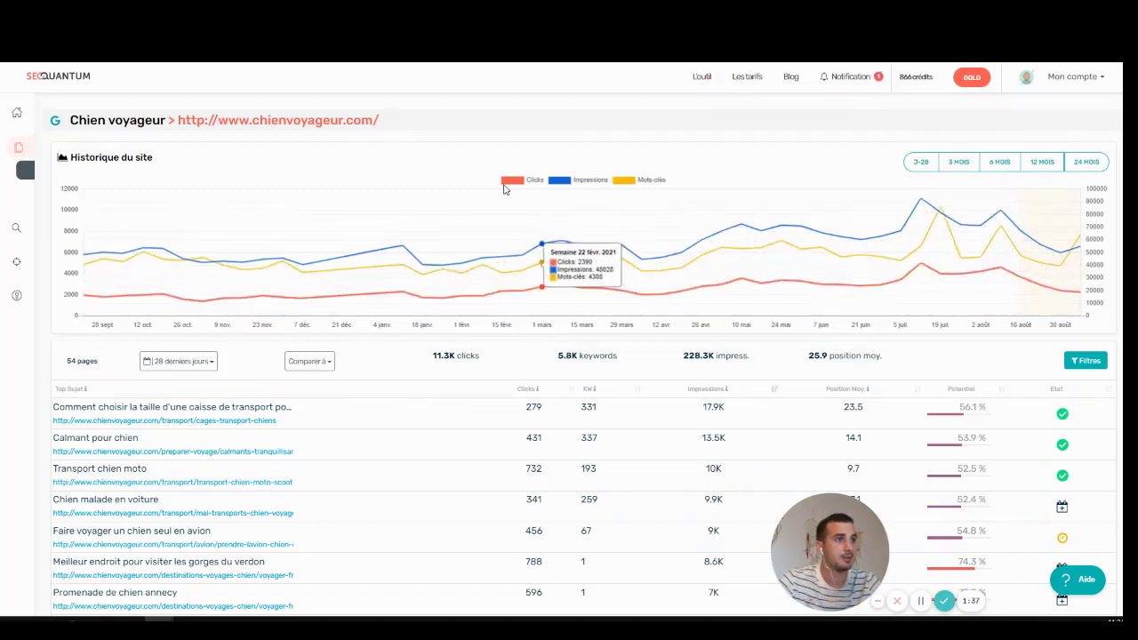
click(573, 181)
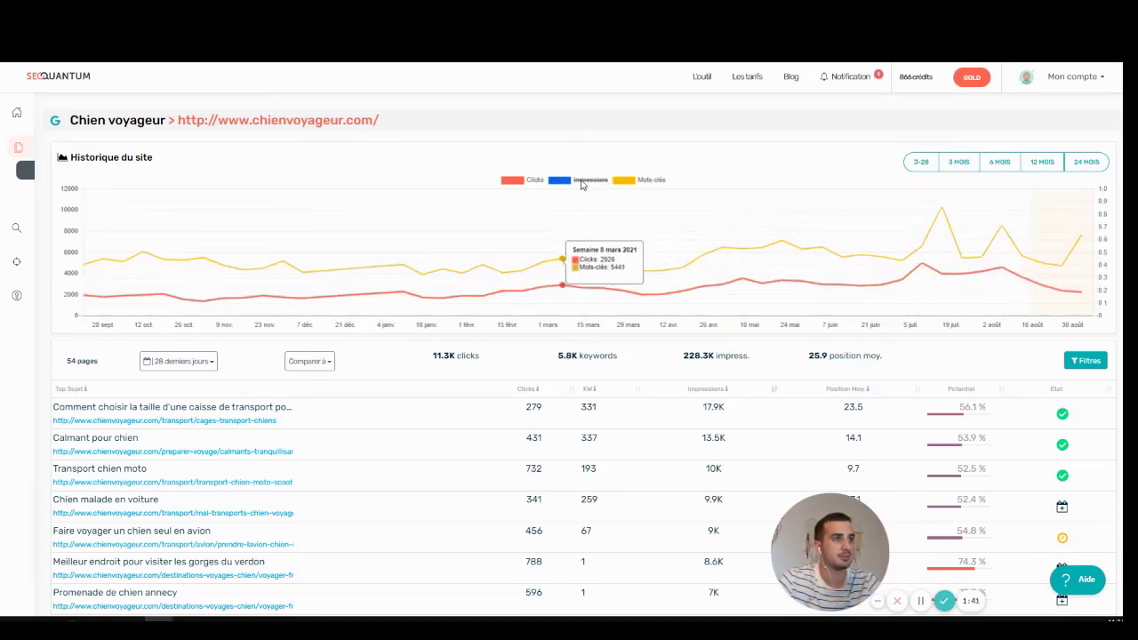
click(626, 181)
click(626, 182)
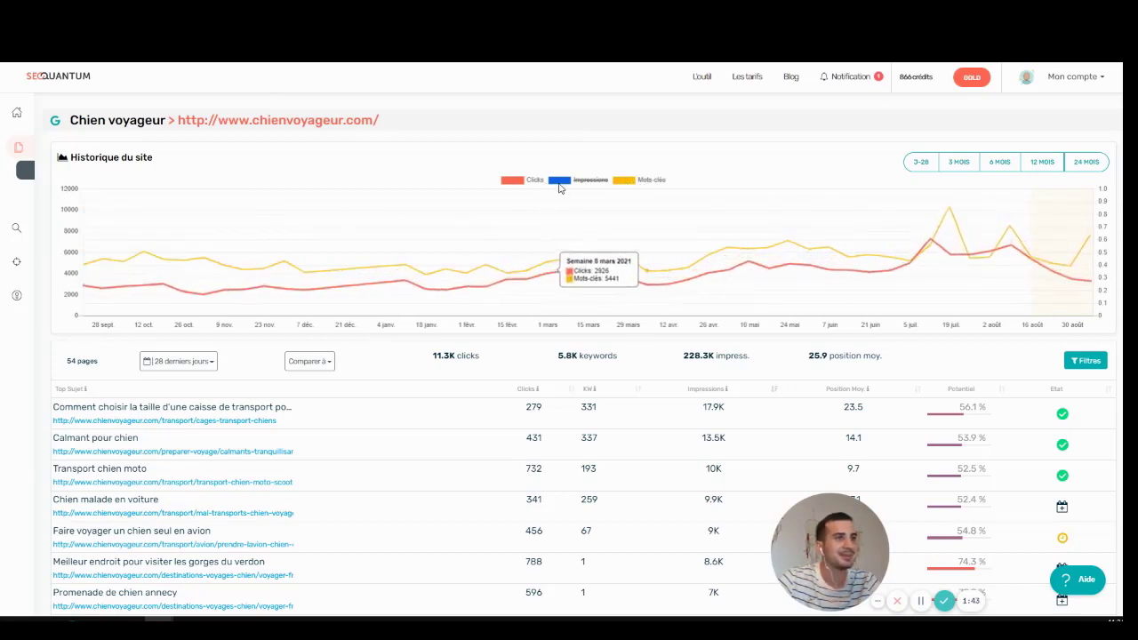
click(574, 181)
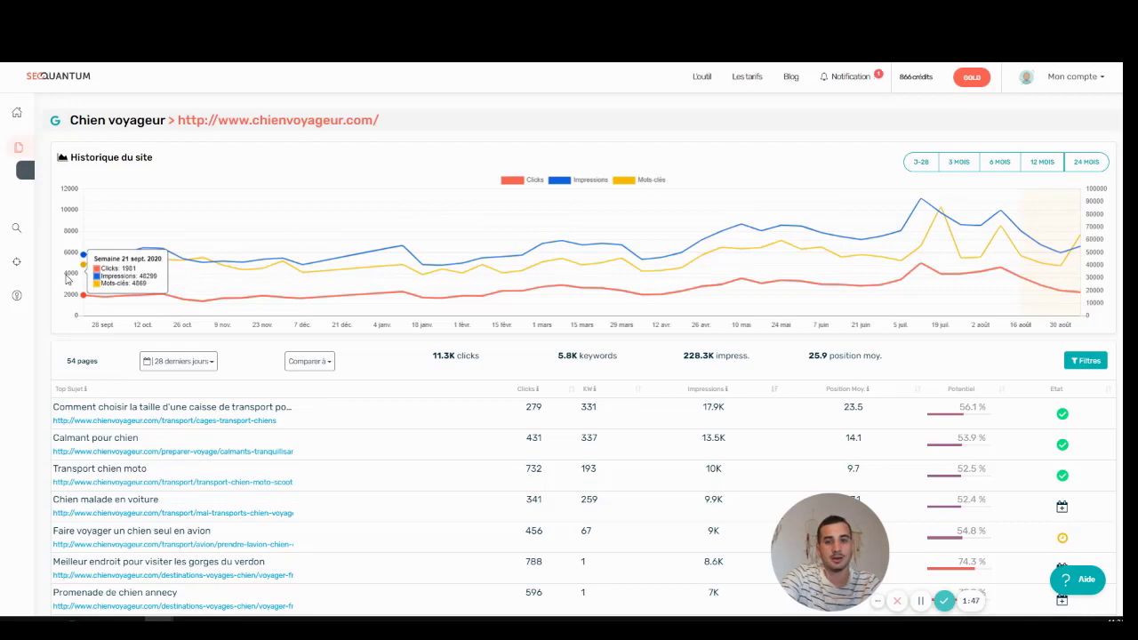
Sort the page table by Potentiel from highest to lowest and look through the ranked pages
scroll(66, 279, down, 1)
scroll(66, 278, down, 1)
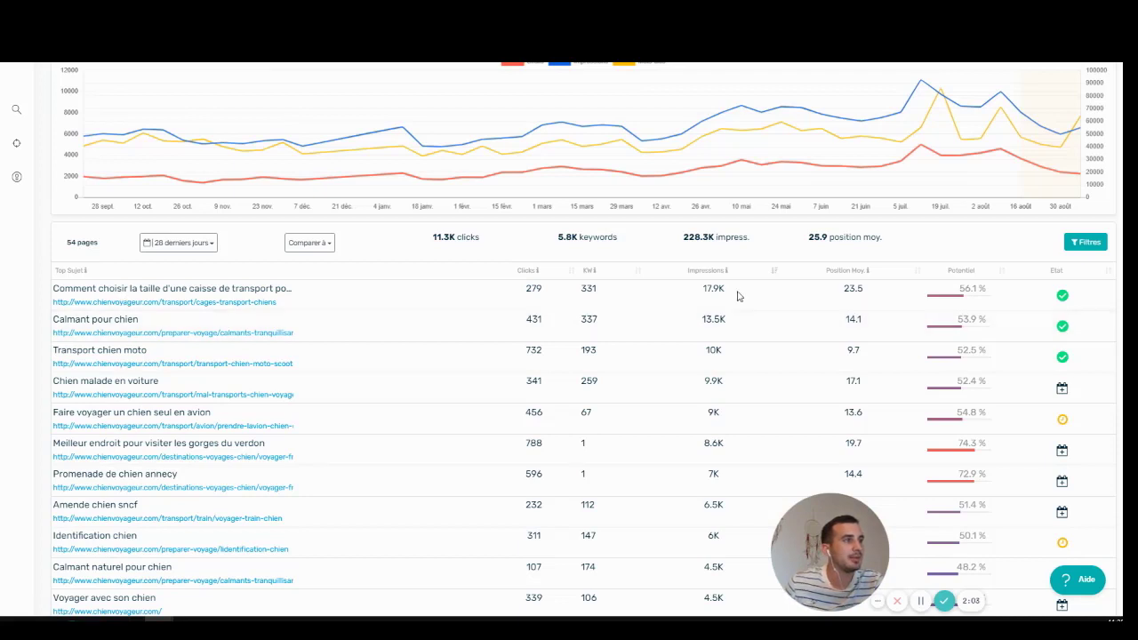
click(954, 277)
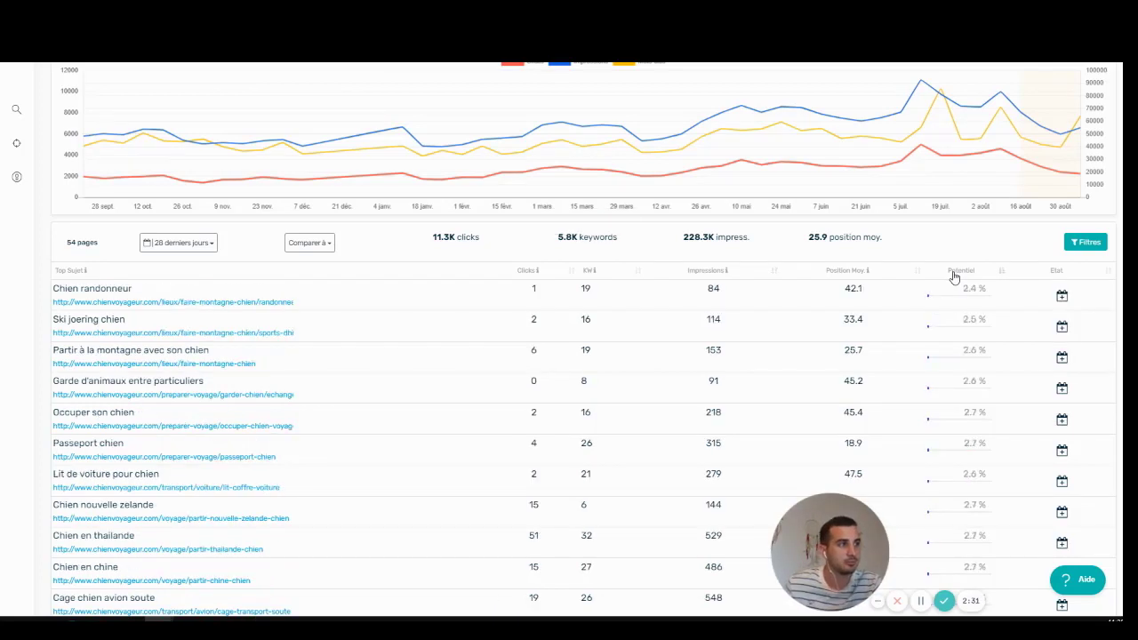
click(954, 277)
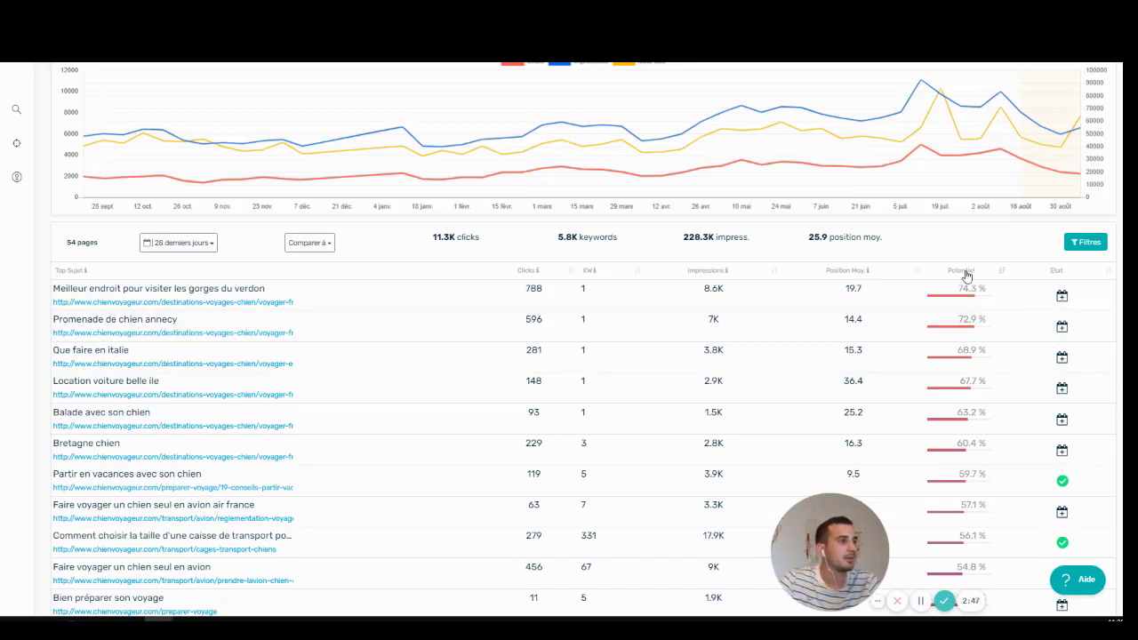
scroll(968, 391, down, 4)
scroll(966, 383, up, 3)
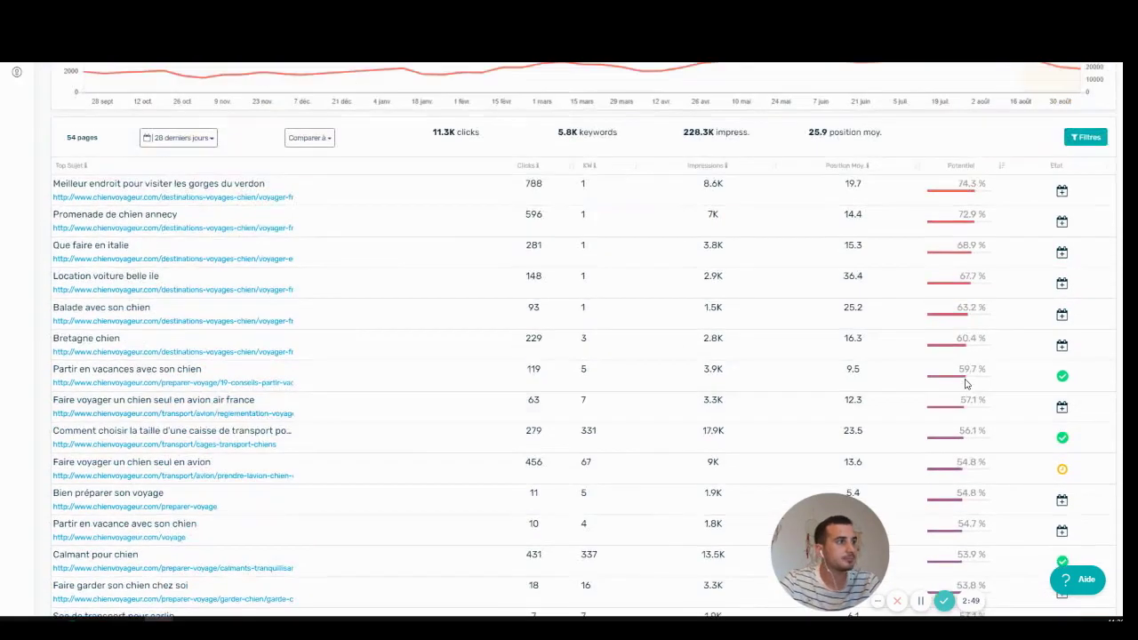
scroll(967, 384, up, 3)
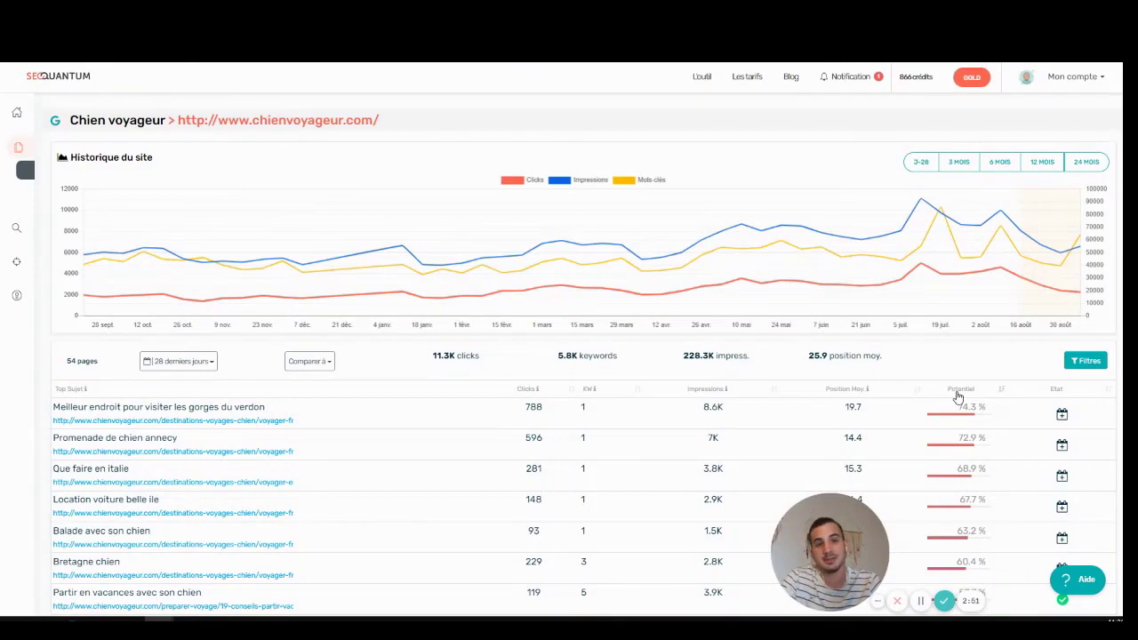
Switch the Potentiel sort order, and sort the page table by Etat with the optimised pages first
click(959, 389)
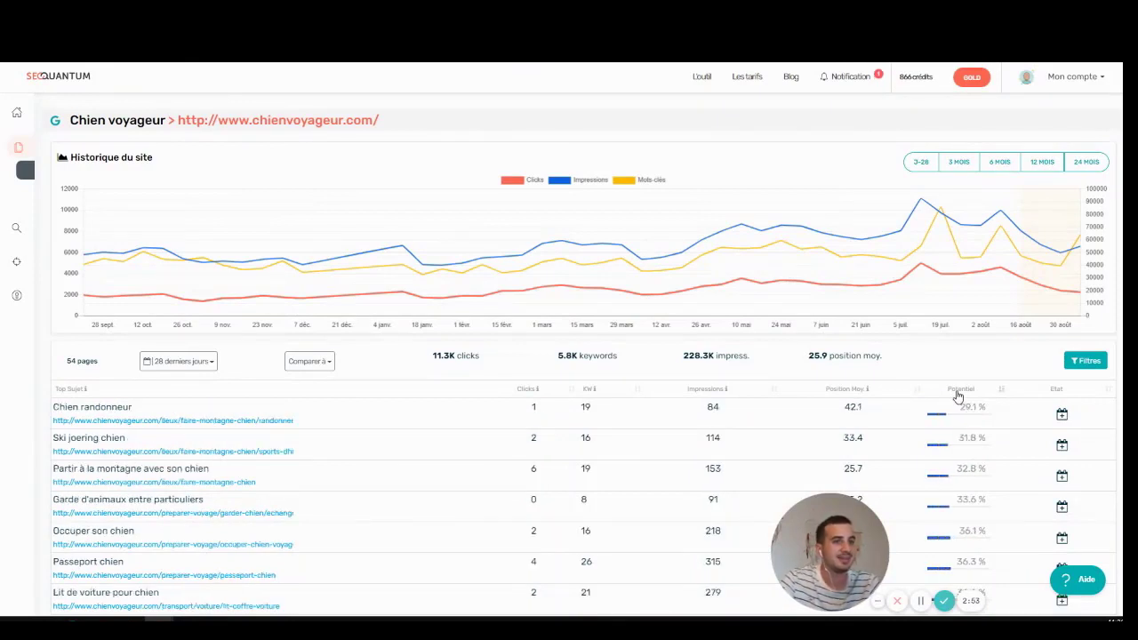
click(958, 394)
click(1056, 393)
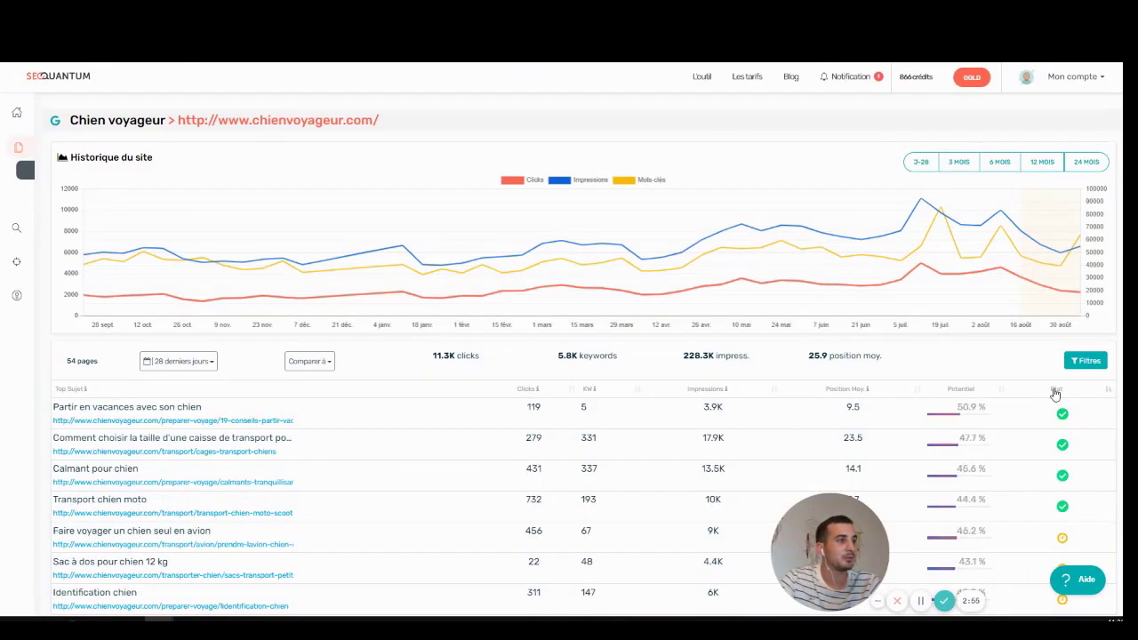
Open the keyword details of the page "Partir en vacances avec son chien" and launch an analysis for that topic
click(140, 428)
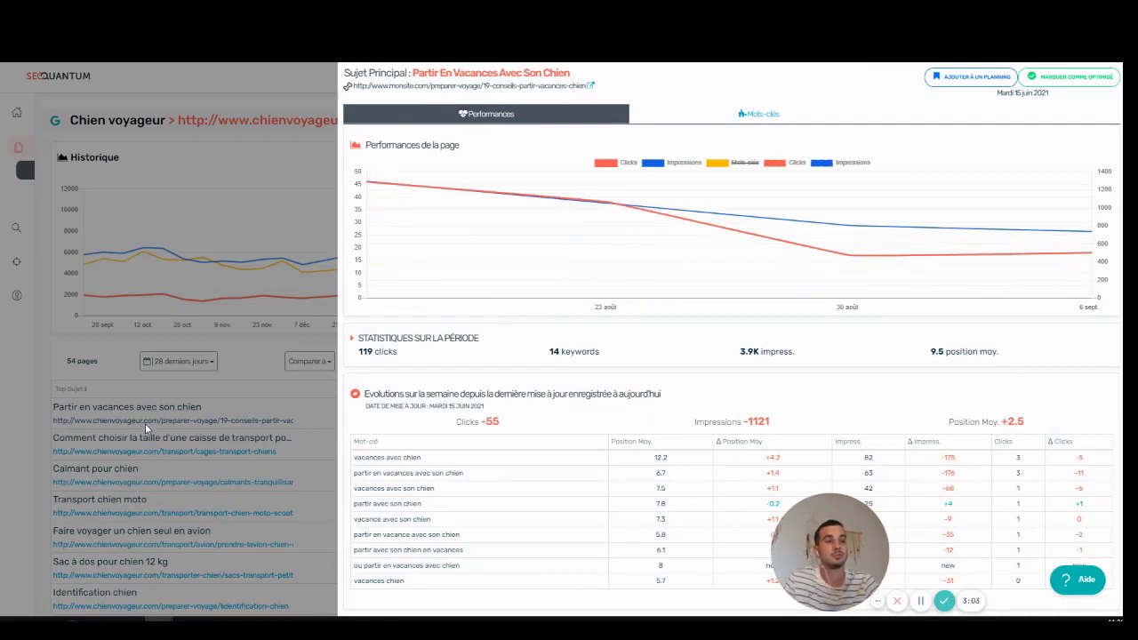
click(757, 118)
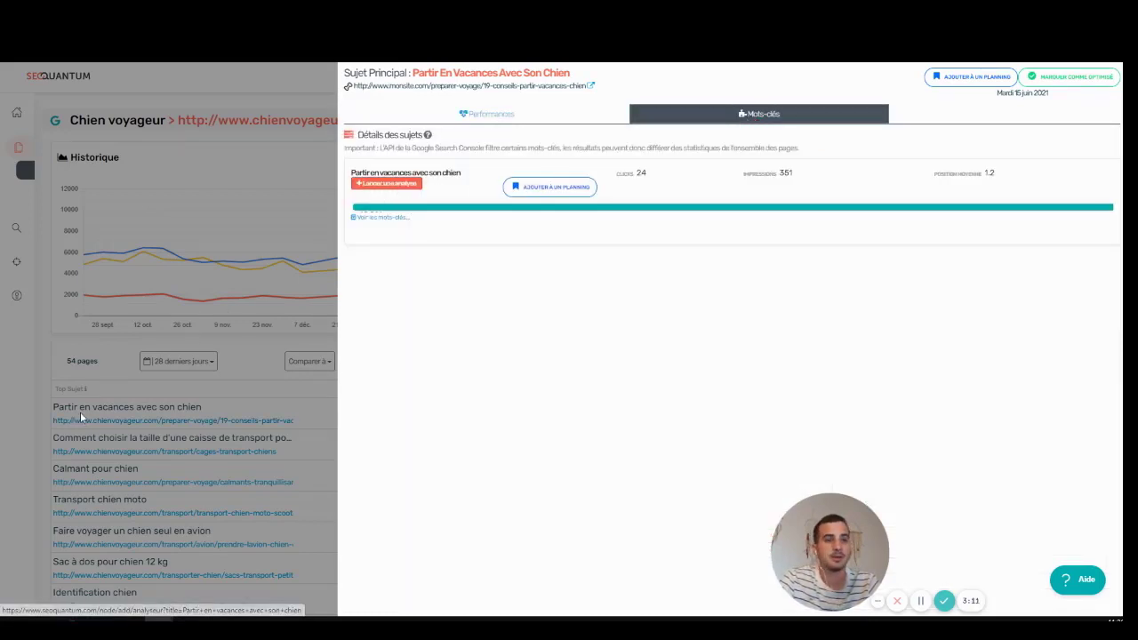
click(398, 190)
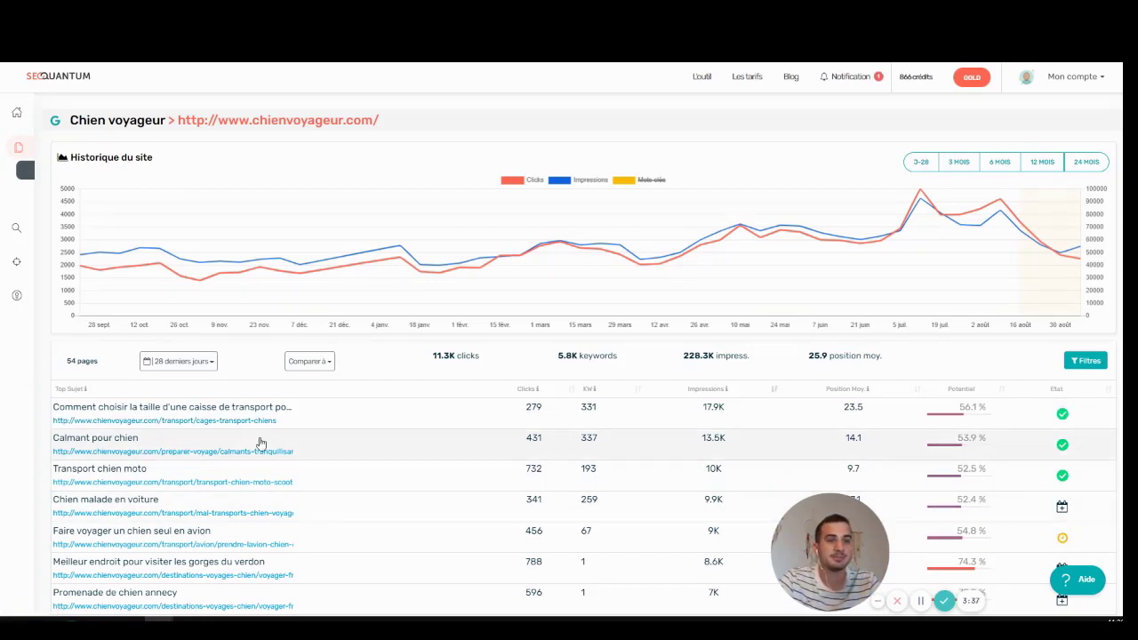
View the opportunities of the page on choosing a dog transport crate size, and check its optimisation date setting without saving
click(222, 421)
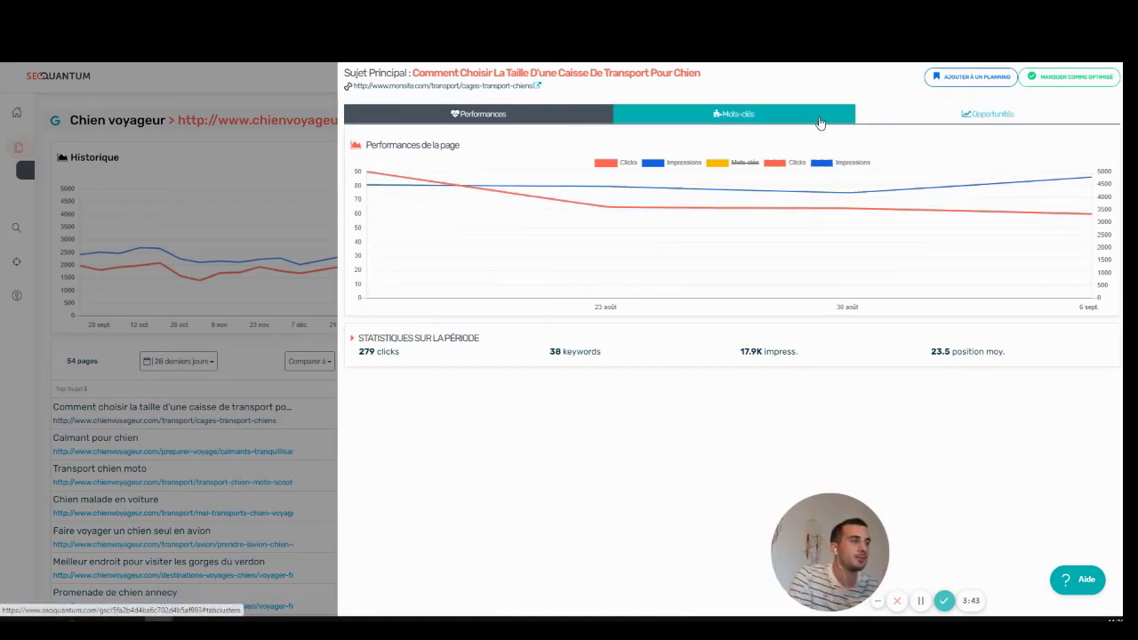
click(984, 115)
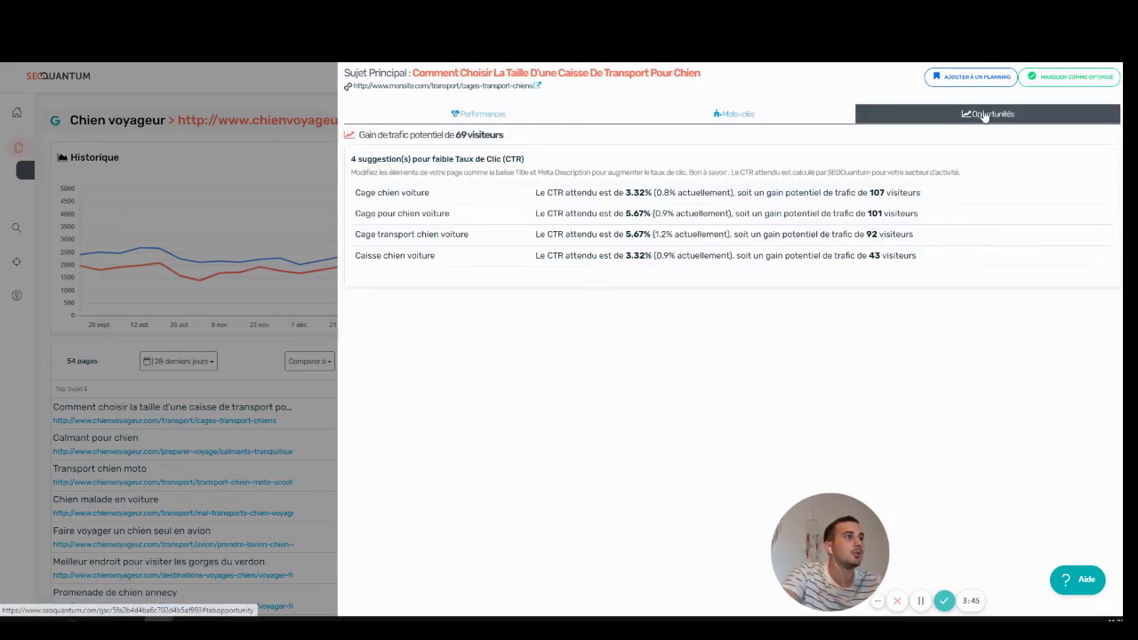
click(1042, 77)
click(898, 171)
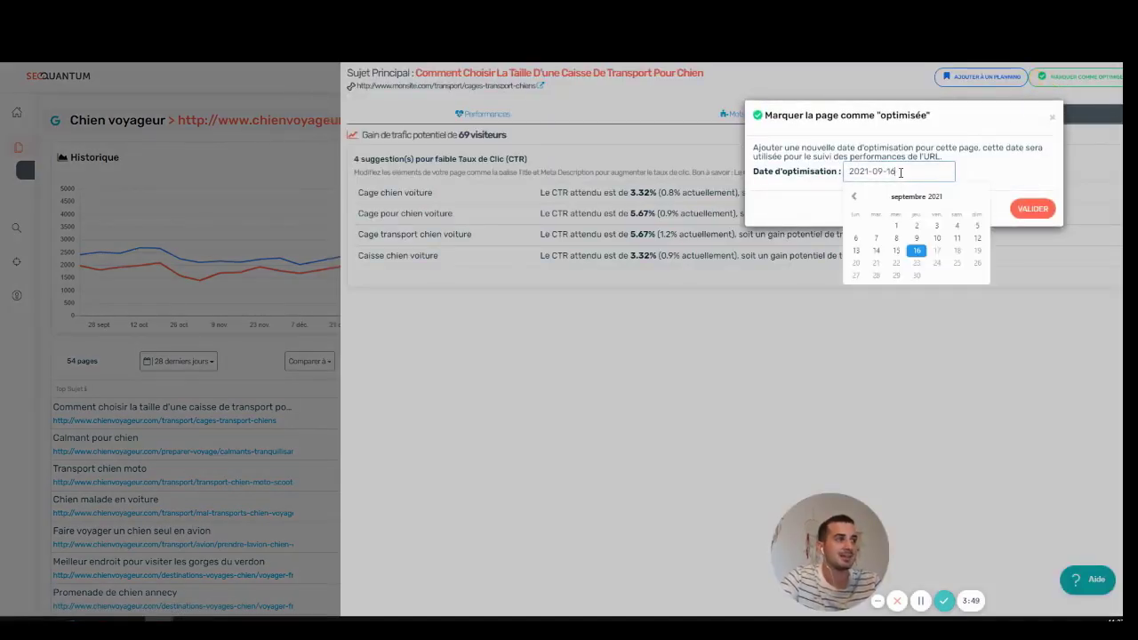
click(848, 409)
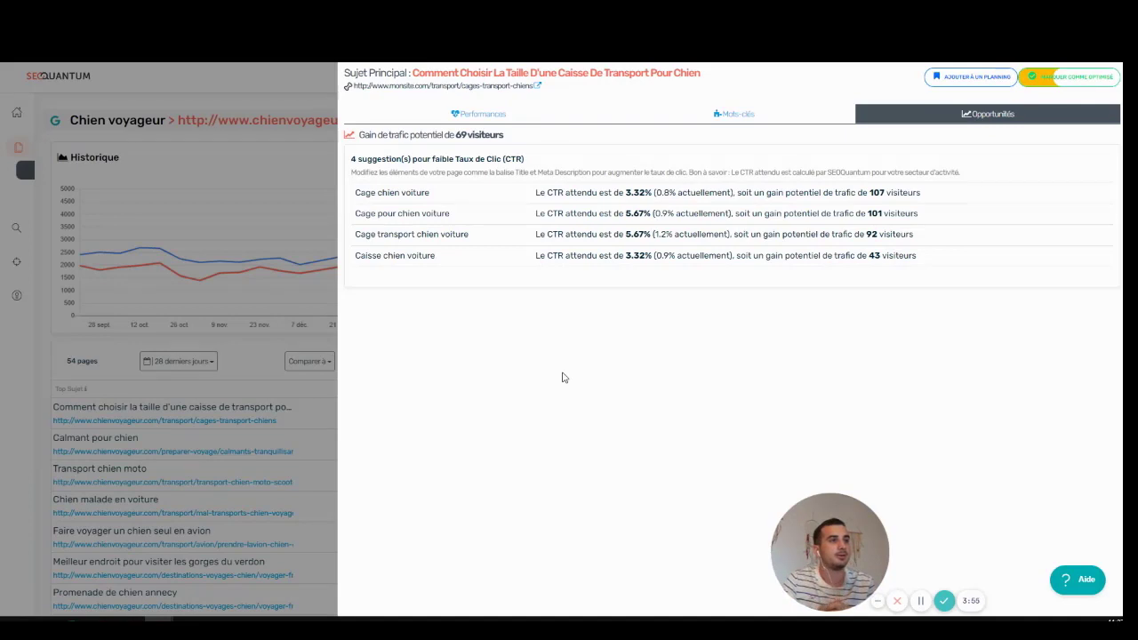
click(40, 365)
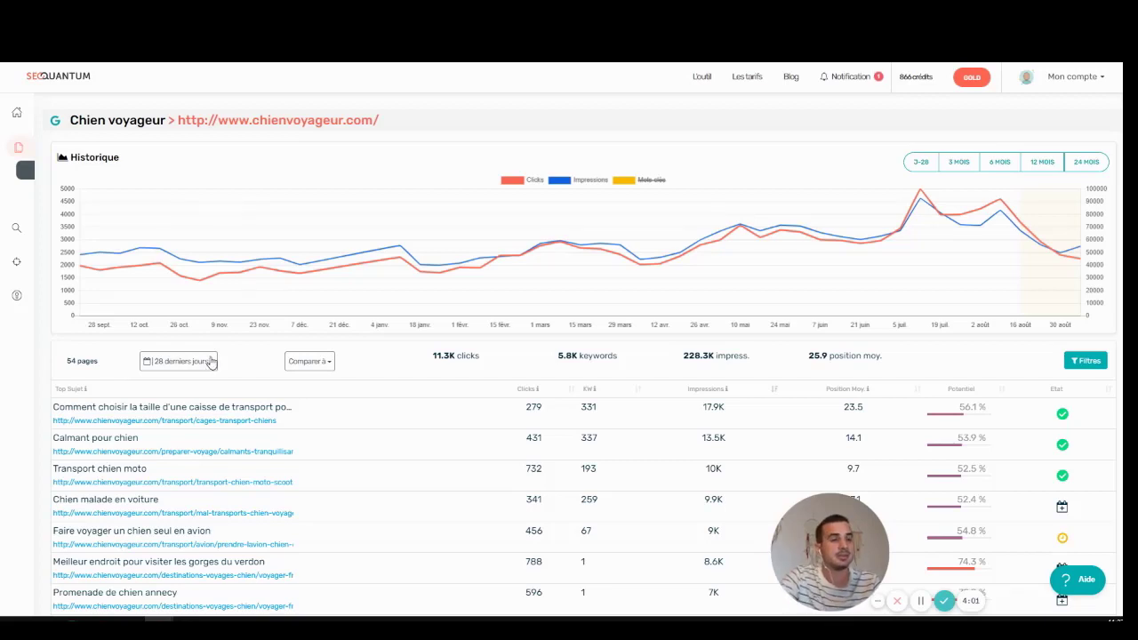
Set the page table's period to the last 3 months and compare it with Janvier 2021
click(211, 362)
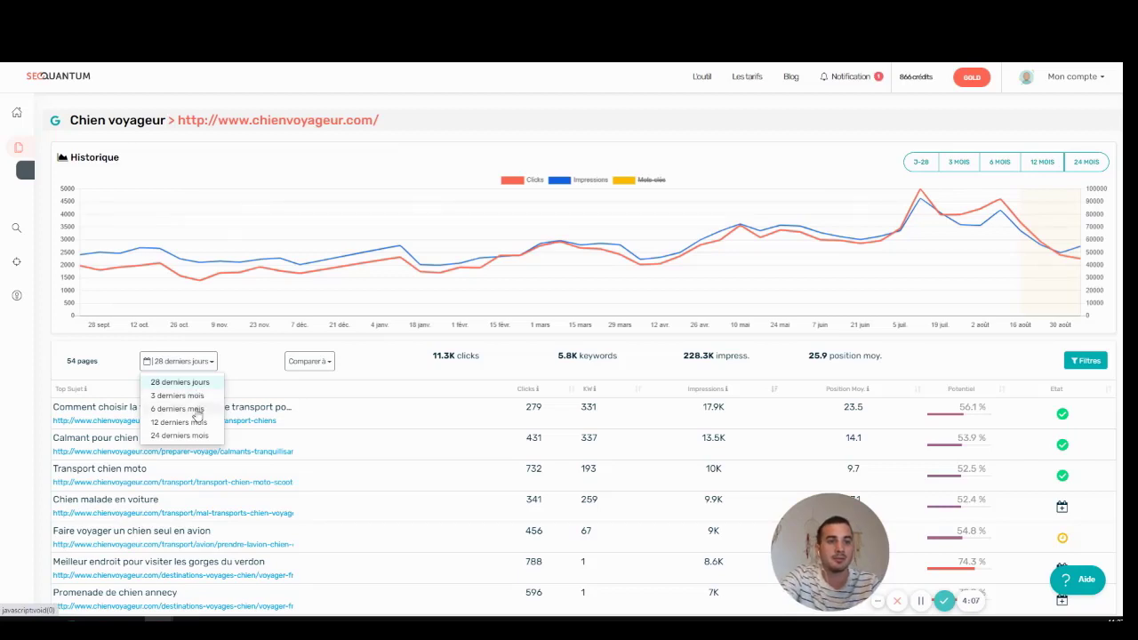
click(197, 397)
click(324, 364)
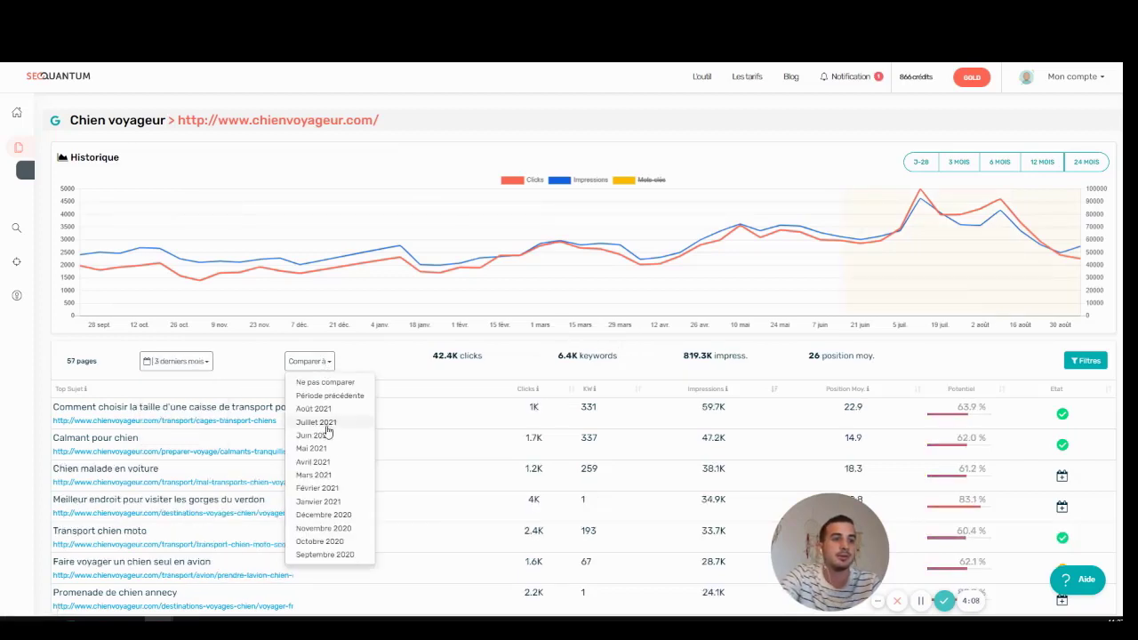
click(328, 501)
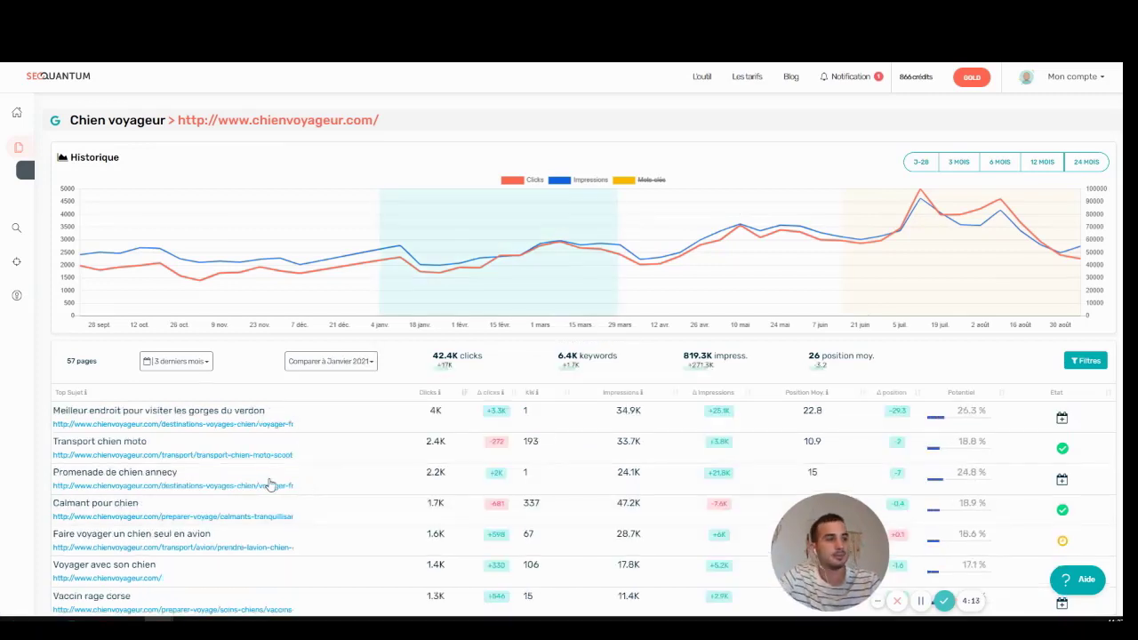